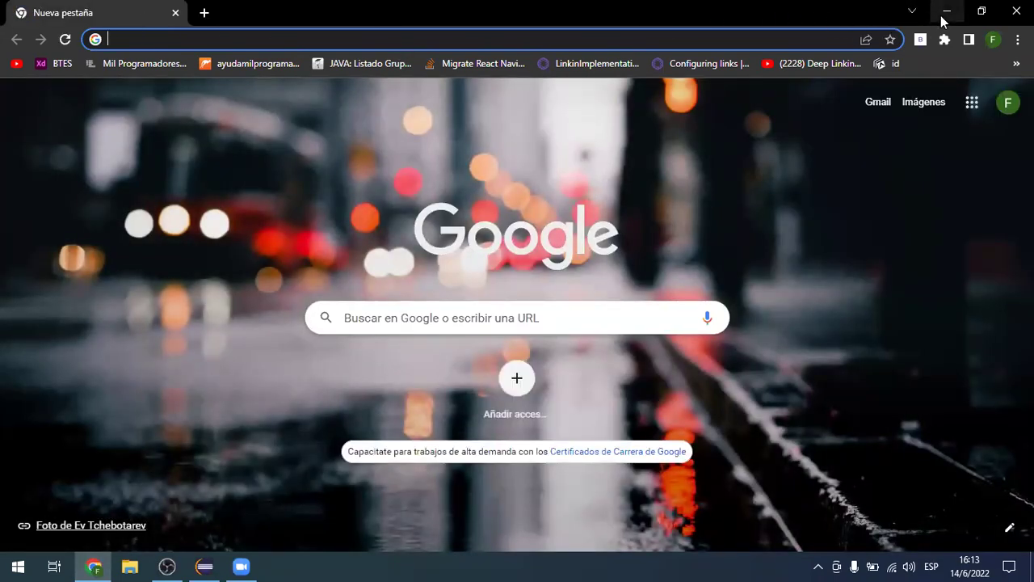
Minimize the browser and launch Eclipse IDE with the EclipseClases folder as workspace.
click(948, 13)
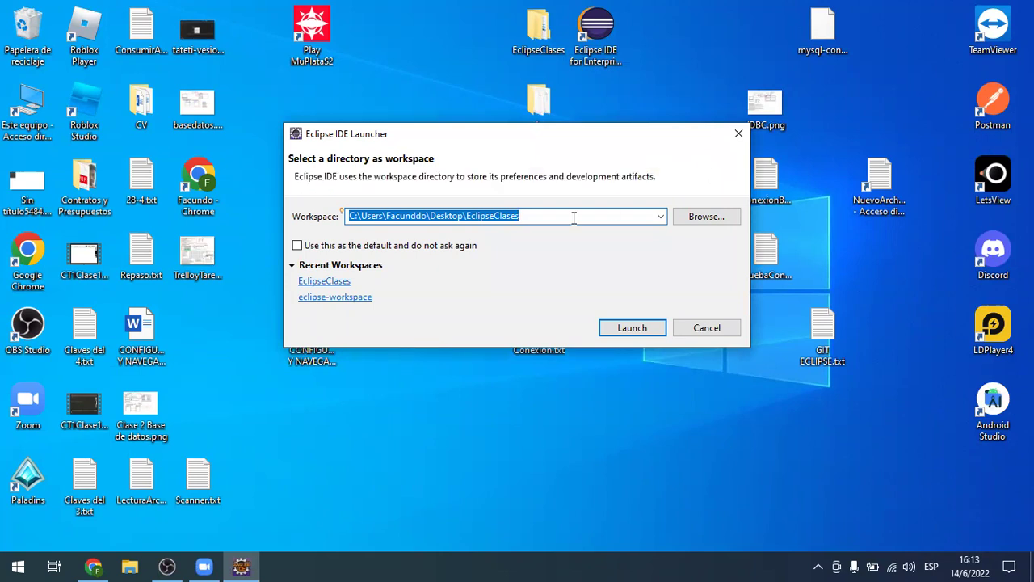
click(615, 329)
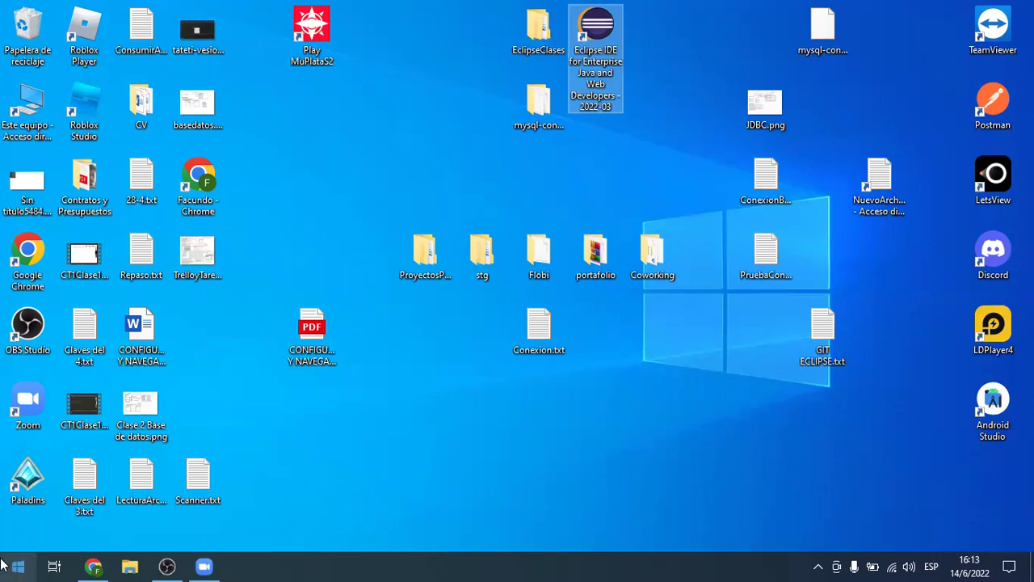
Switch to Paint by searching for it among the installed programs.
click(110, 565)
key(super)
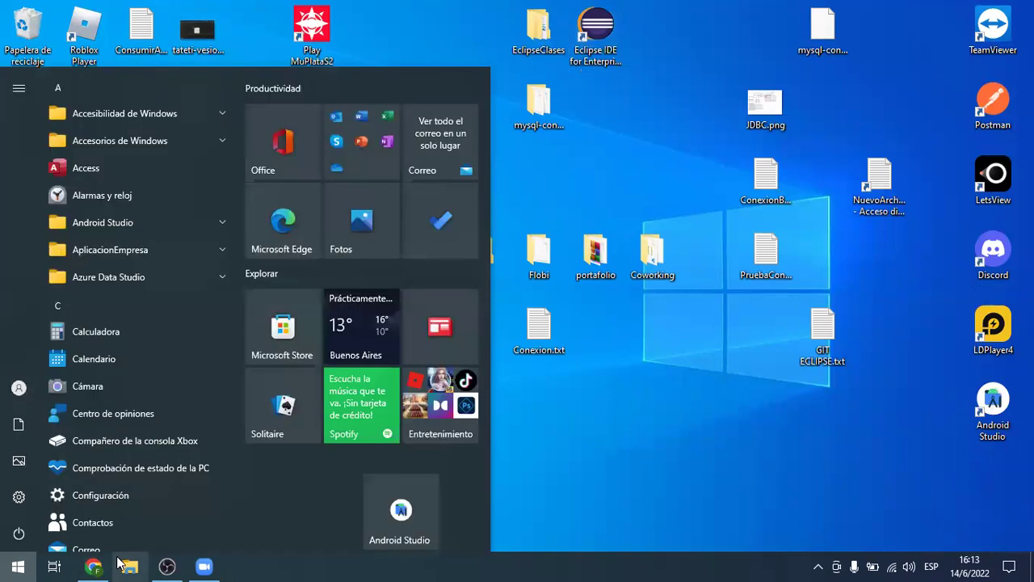
key(super)
key(super)
text(paint)
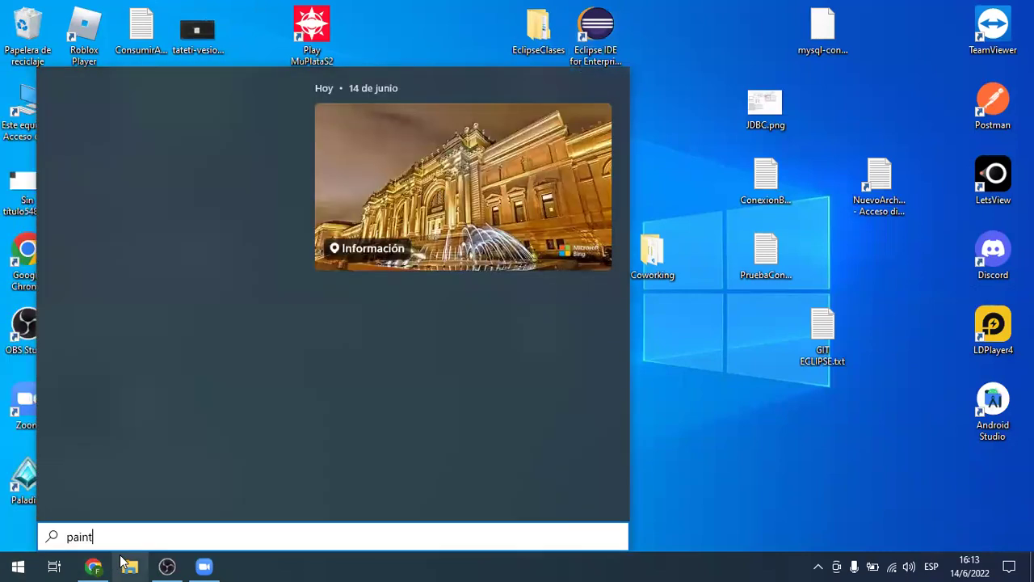
key(Return)
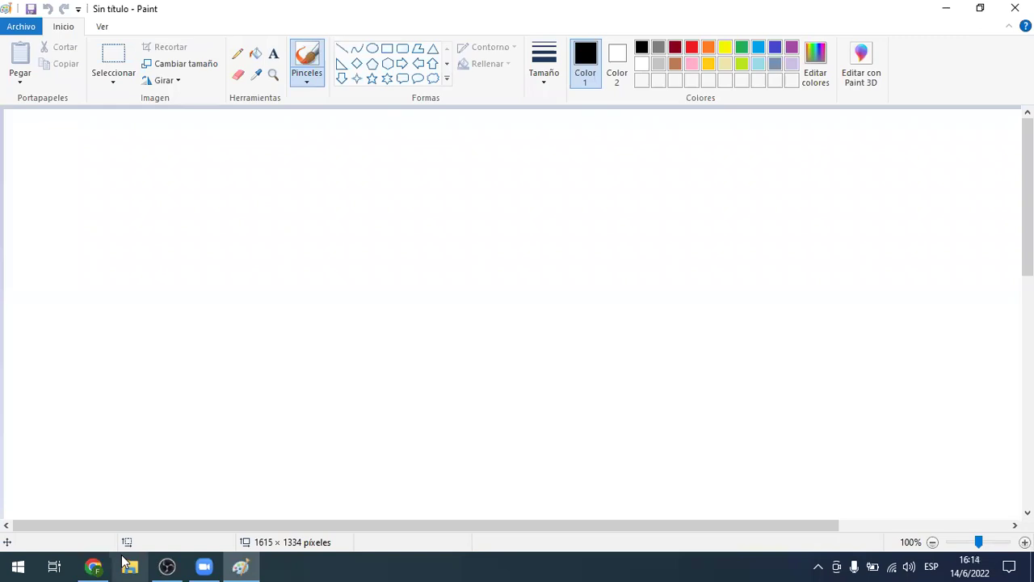
Draw a black rectangle about 795 × 359 px on the left part of the canvas.
click(388, 49)
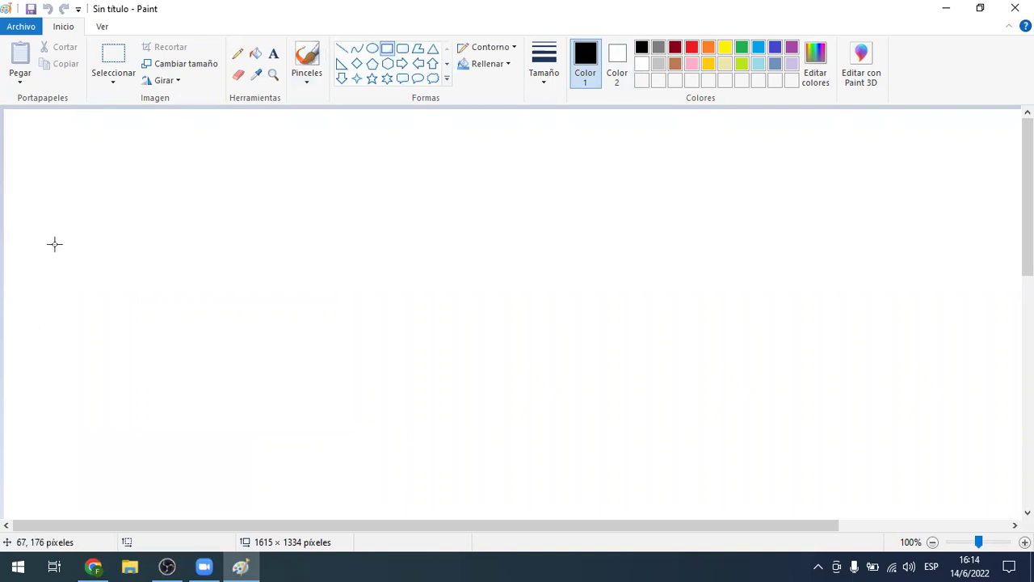
drag(48, 196, 649, 466)
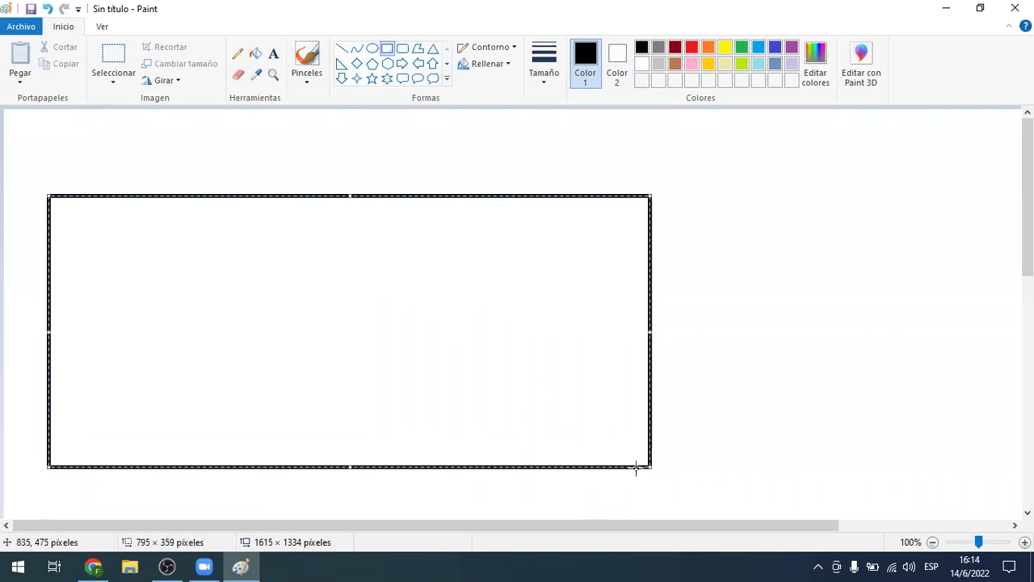
click(754, 367)
Draw an orange rectangle about 523 × 366 px to the right of the black one.
scroll(593, 341, right, 3)
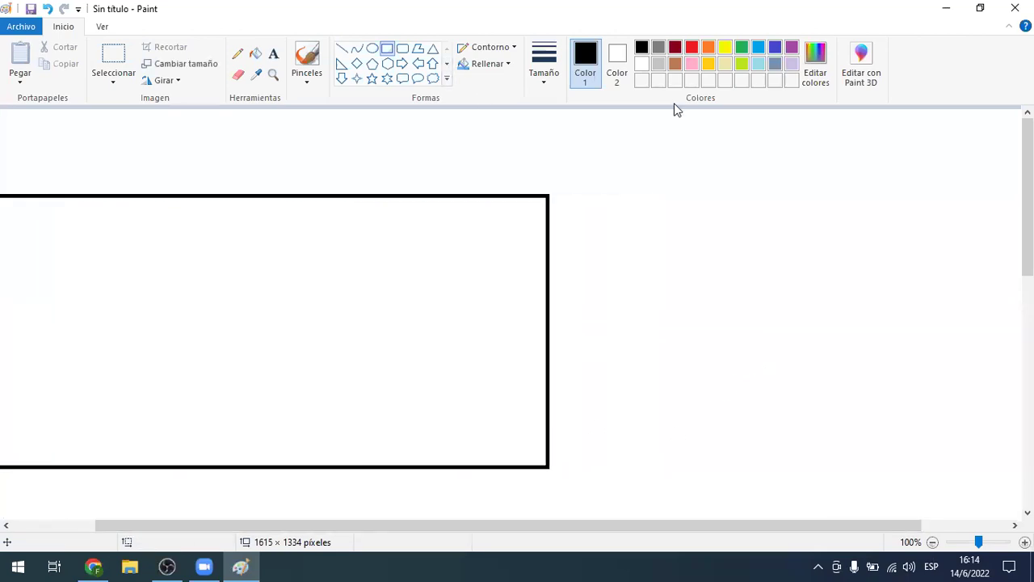
click(709, 48)
click(387, 50)
drag(618, 195, 1014, 471)
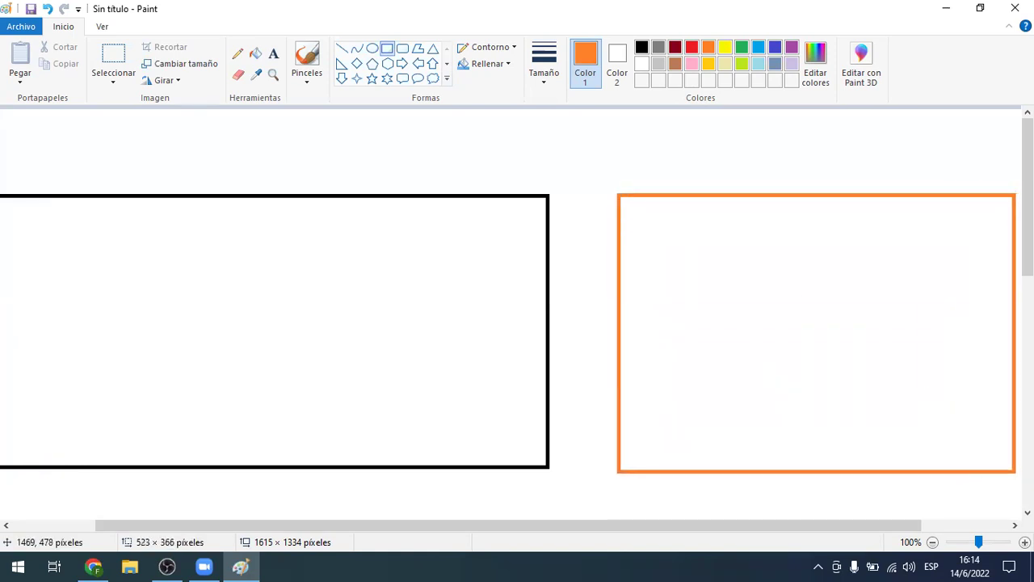
click(396, 162)
Add the black text label "Eclipse - (Codigo JAVA)" above the black rectangle.
click(273, 55)
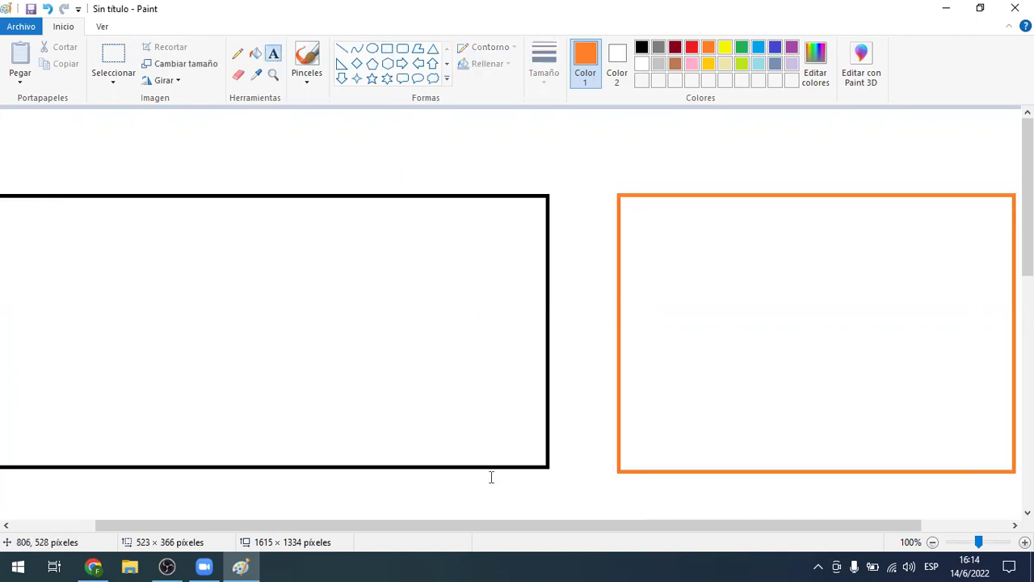
scroll(490, 478, left, 3)
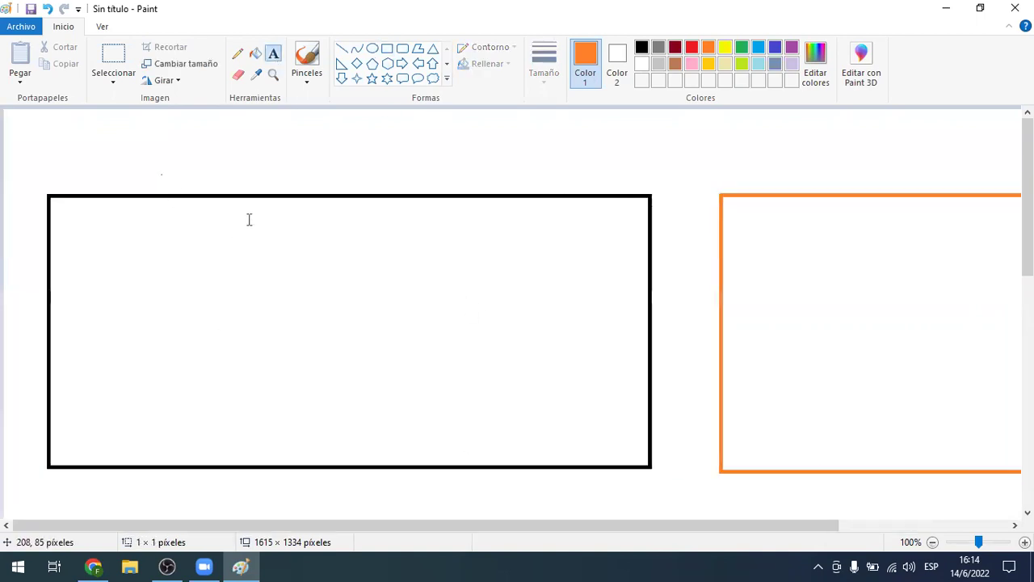
click(162, 166)
text(Ex)
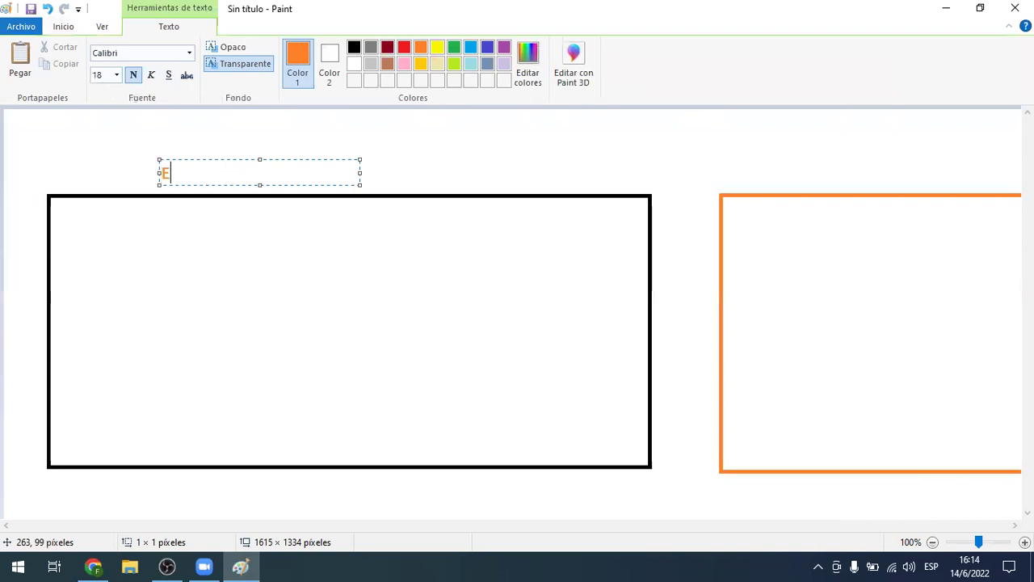
key(BackSpace)
key(BackSpace)
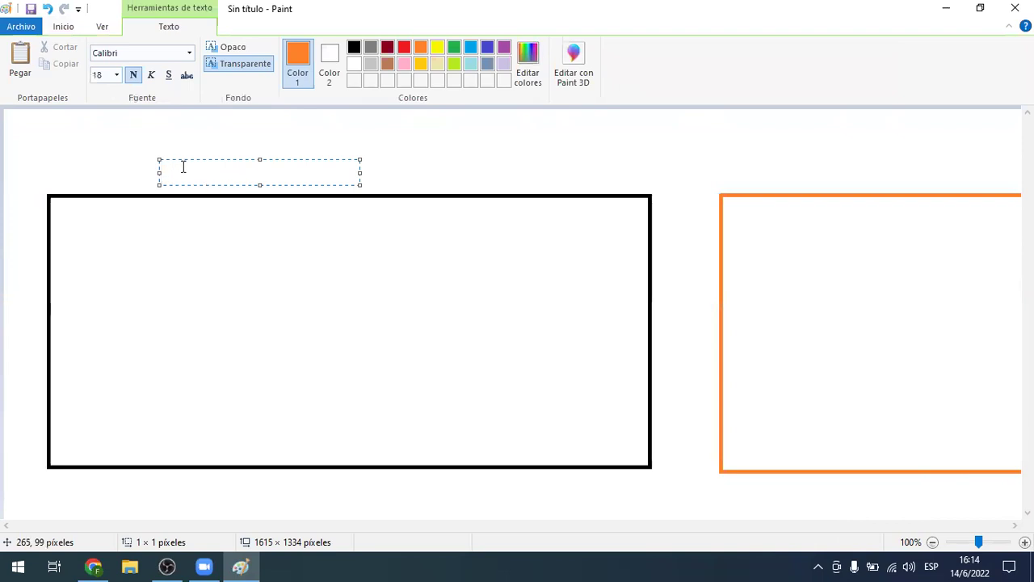
click(354, 47)
text(Eclipse)
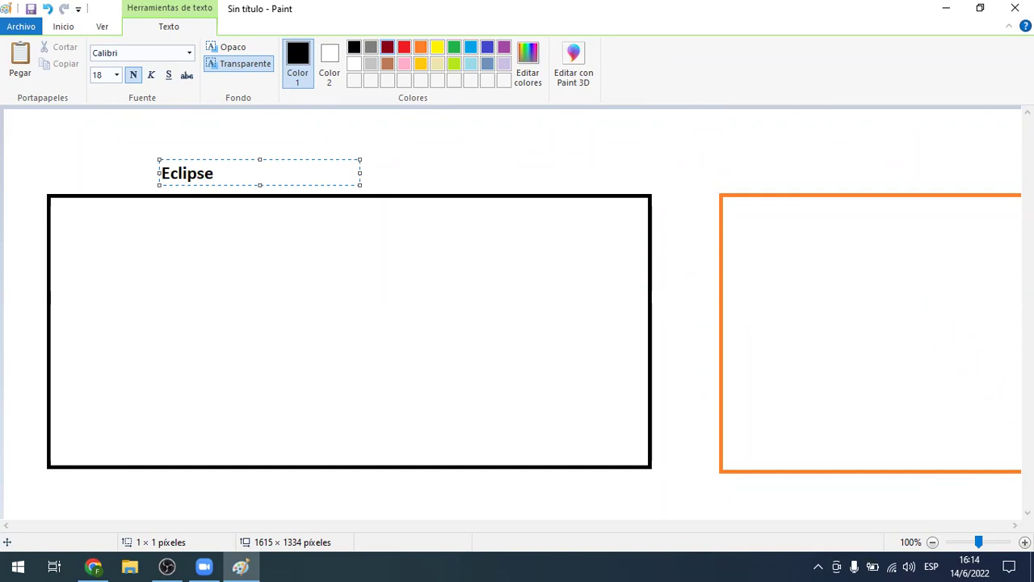
text(- (Codigo )
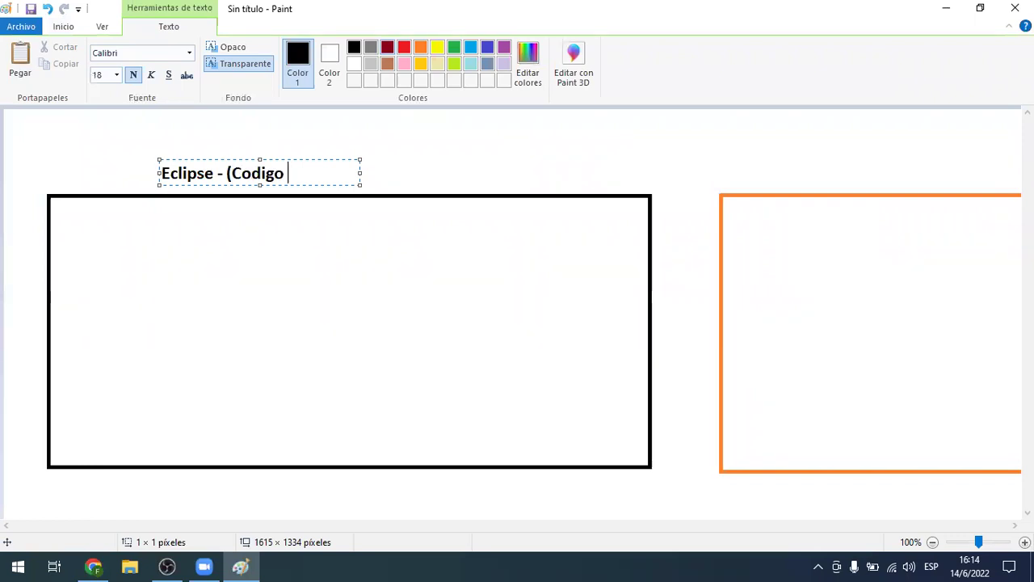
text(JAVA))
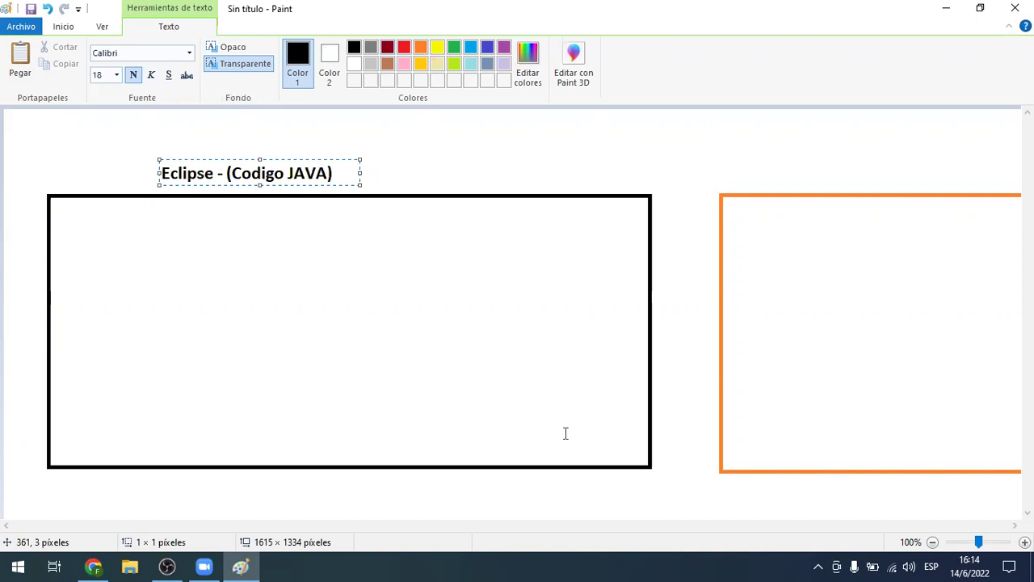
click(549, 367)
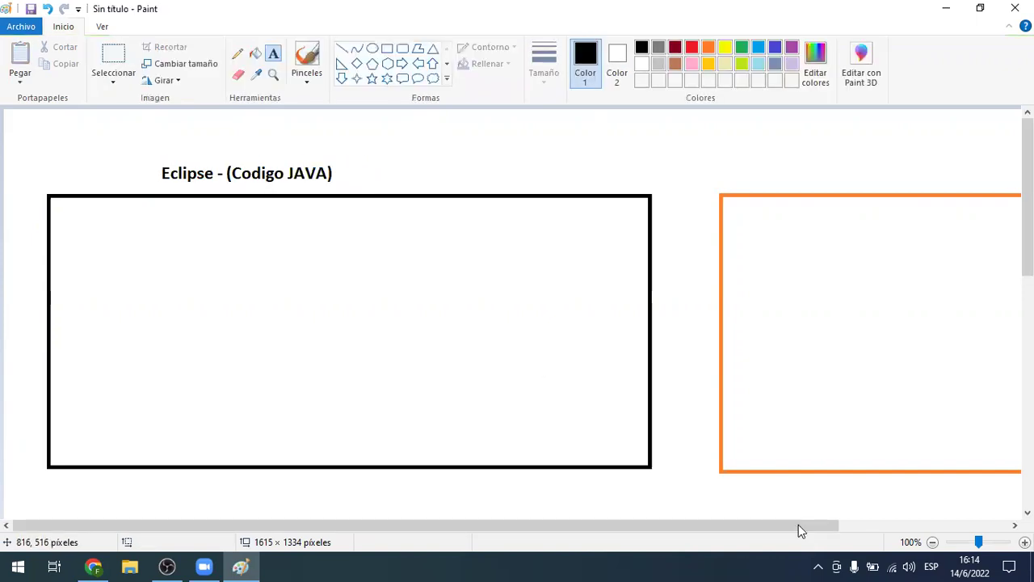
Add the black text label "MySQL ( Base de datos )" above the orange rectangle.
drag(799, 527, 964, 527)
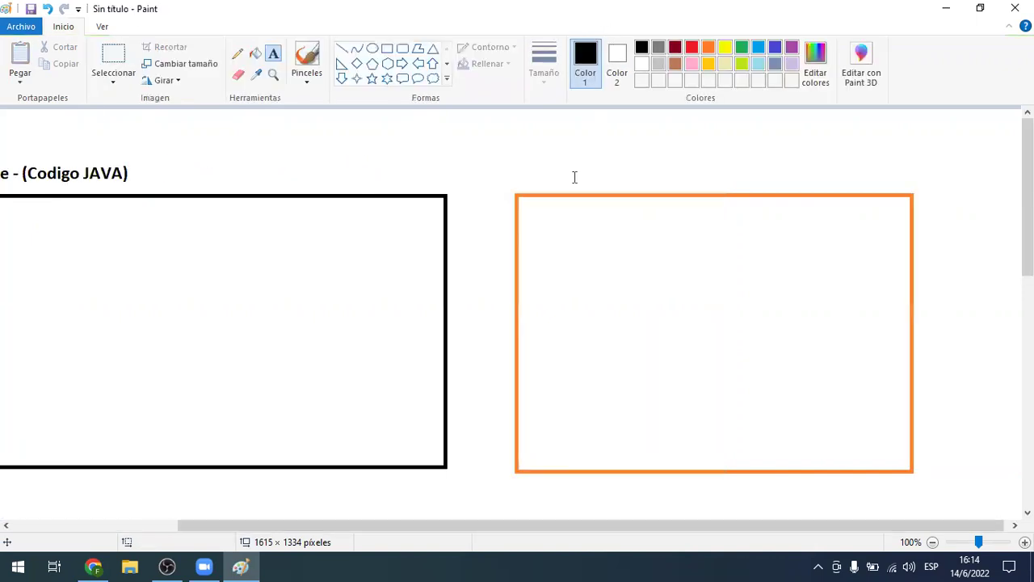
click(610, 201)
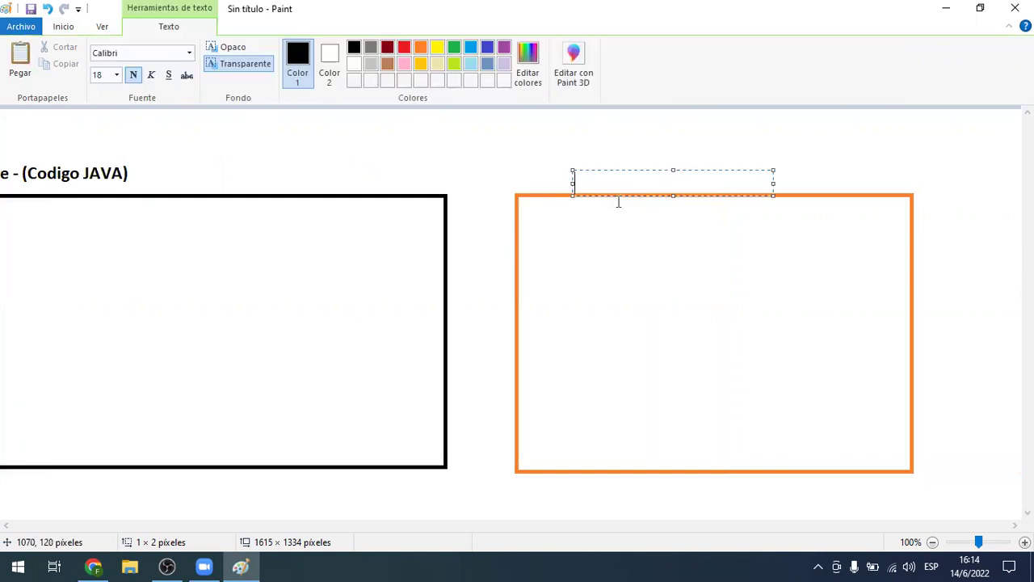
text(MySQL ( Base de datos ))
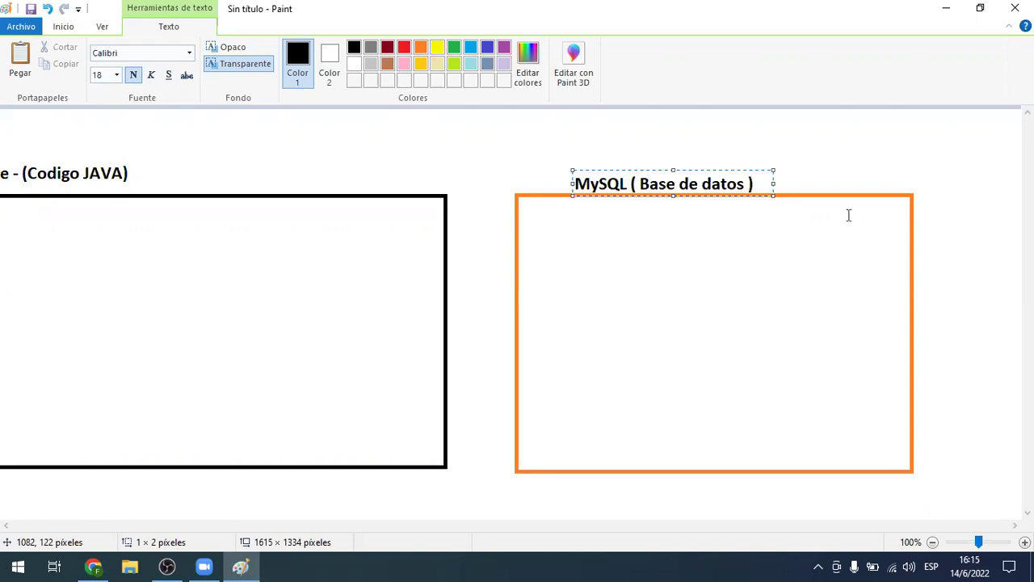
click(790, 198)
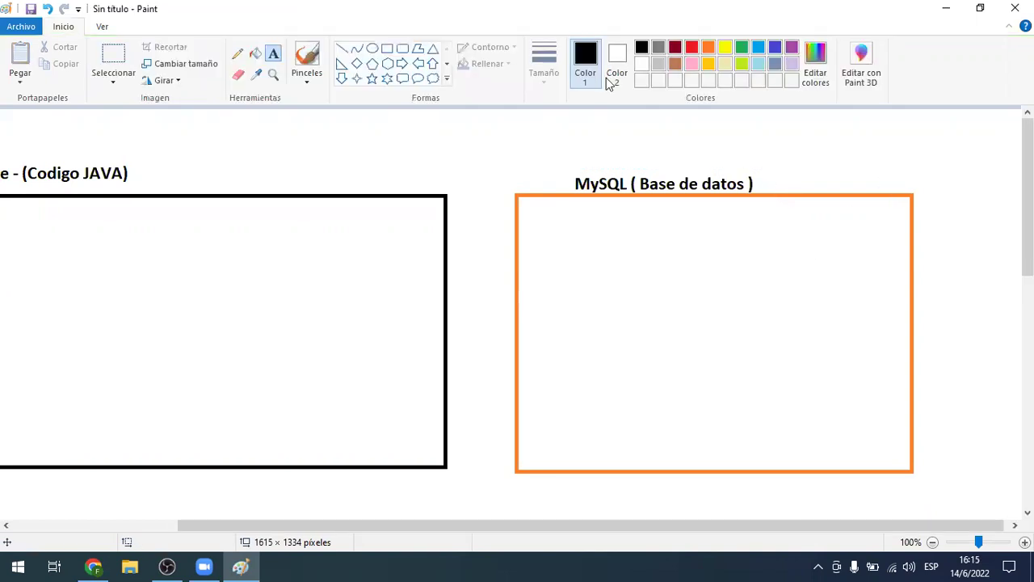
Draw an indigo box about 259 × 263 px inside the orange rectangle, with a header strip about 259 × 47 px along its upper edge.
click(774, 49)
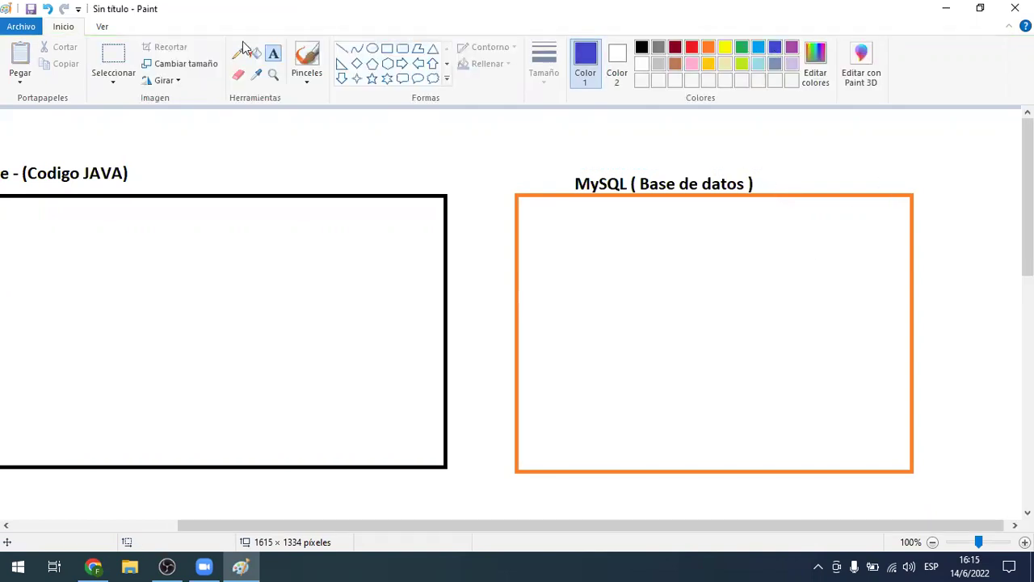
click(388, 51)
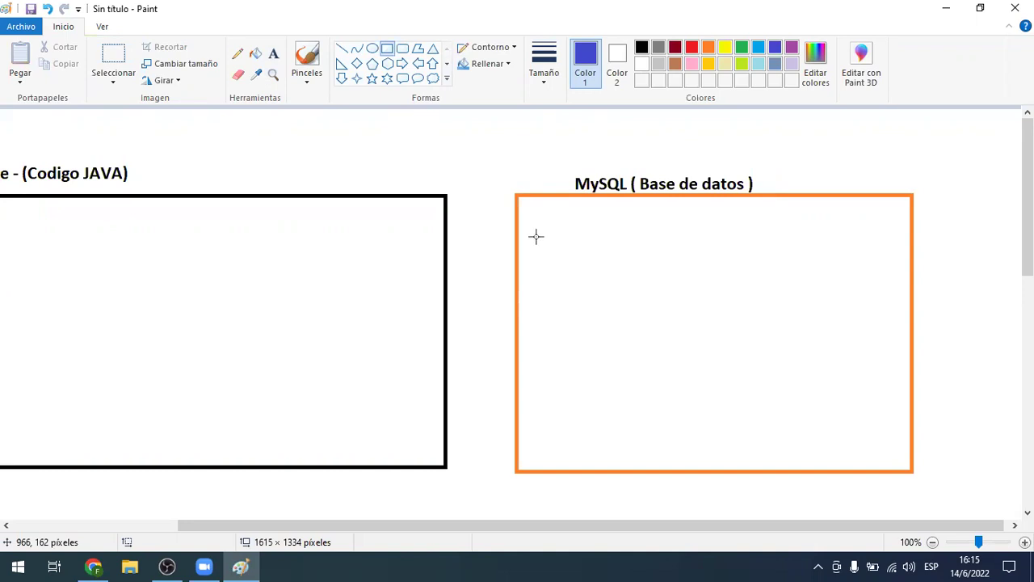
mouse_move(524, 239)
mouse_down()
mouse_move(708, 409)
mouse_move(717, 436)
mouse_up()
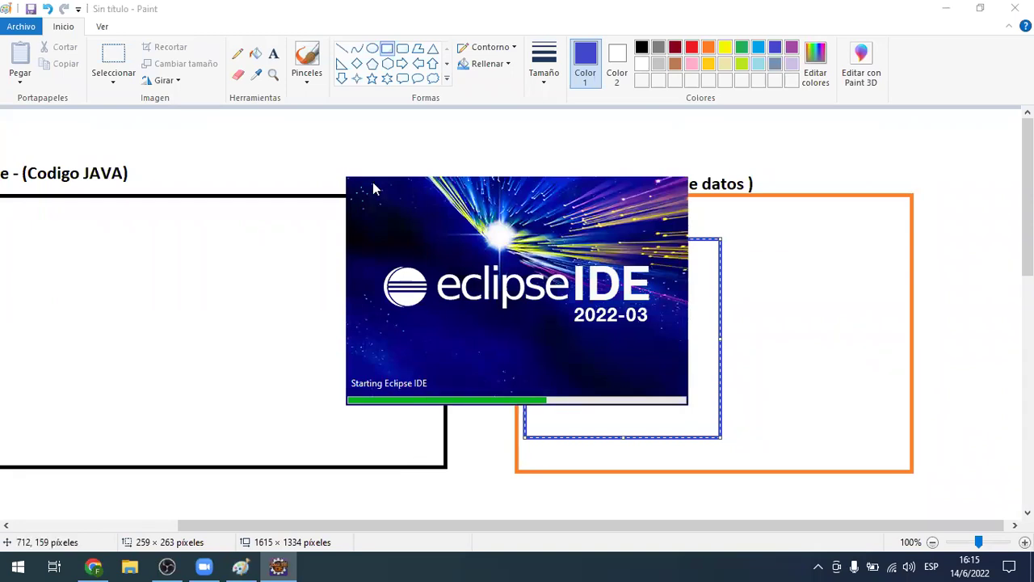
click(696, 373)
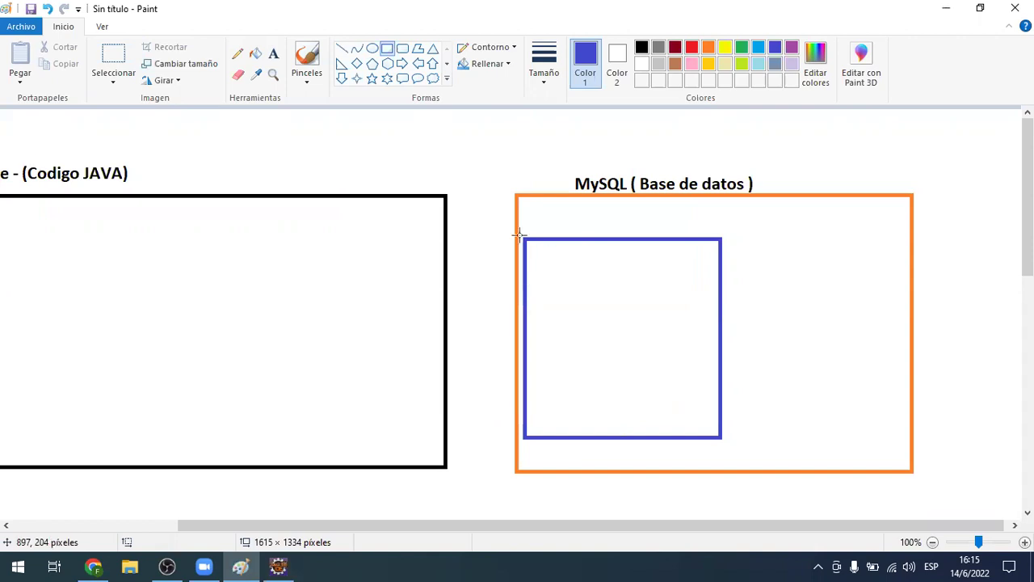
mouse_move(524, 237)
mouse_down()
mouse_move(706, 301)
mouse_move(719, 273)
mouse_up()
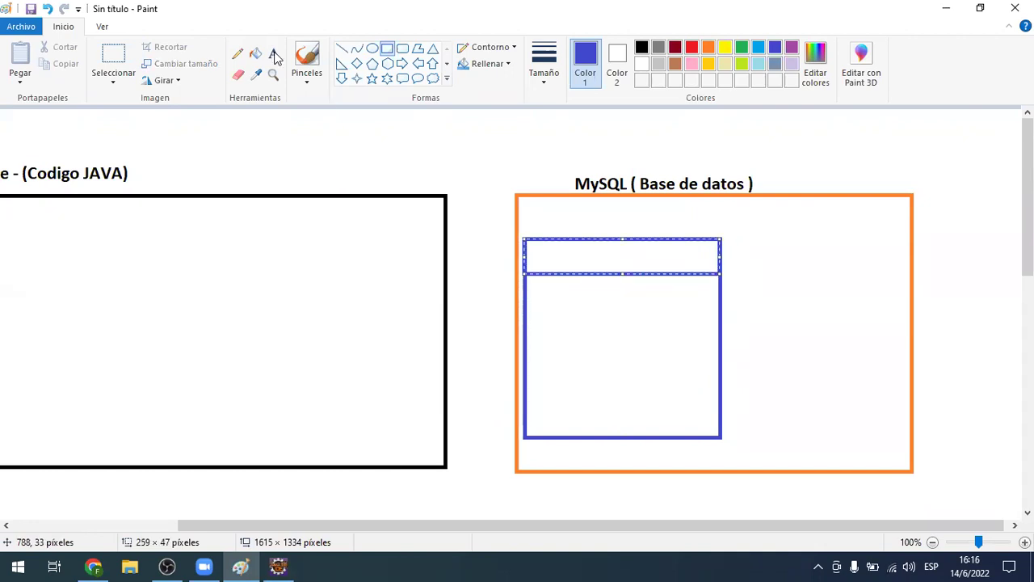
click(397, 138)
Add the indigo title "Libros" in the header strip and shift it slightly right towards the centre.
click(237, 74)
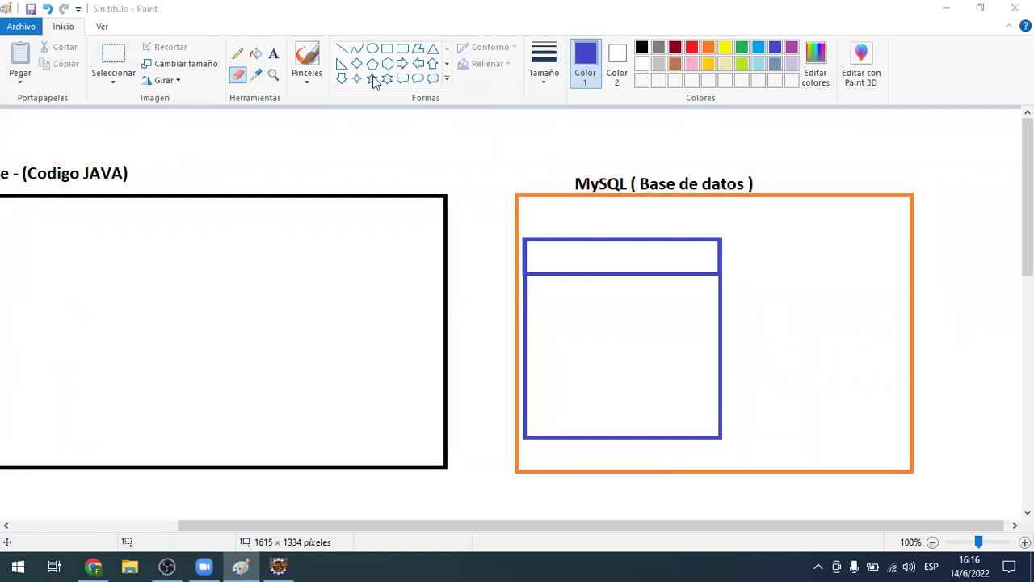
click(273, 54)
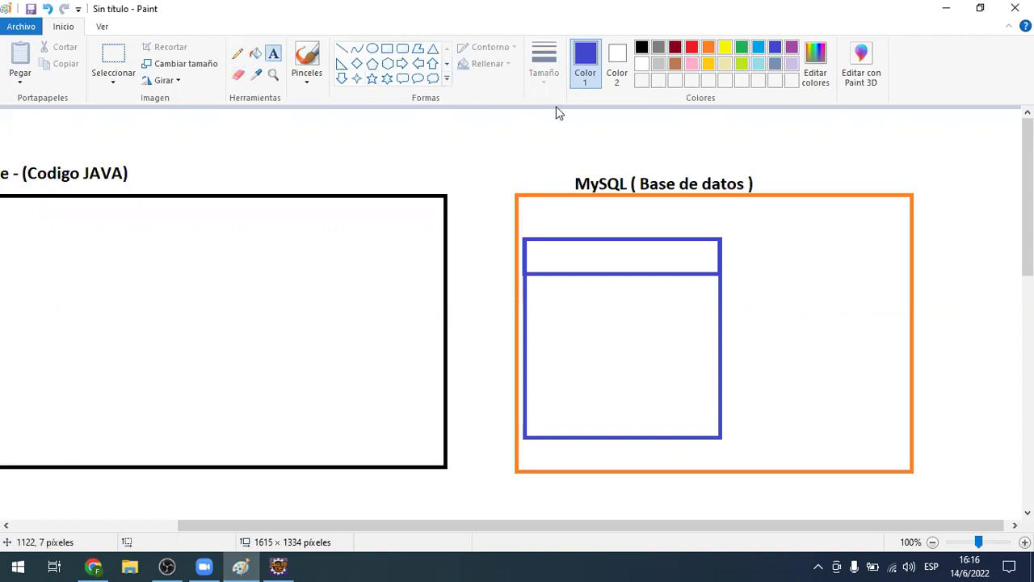
click(563, 257)
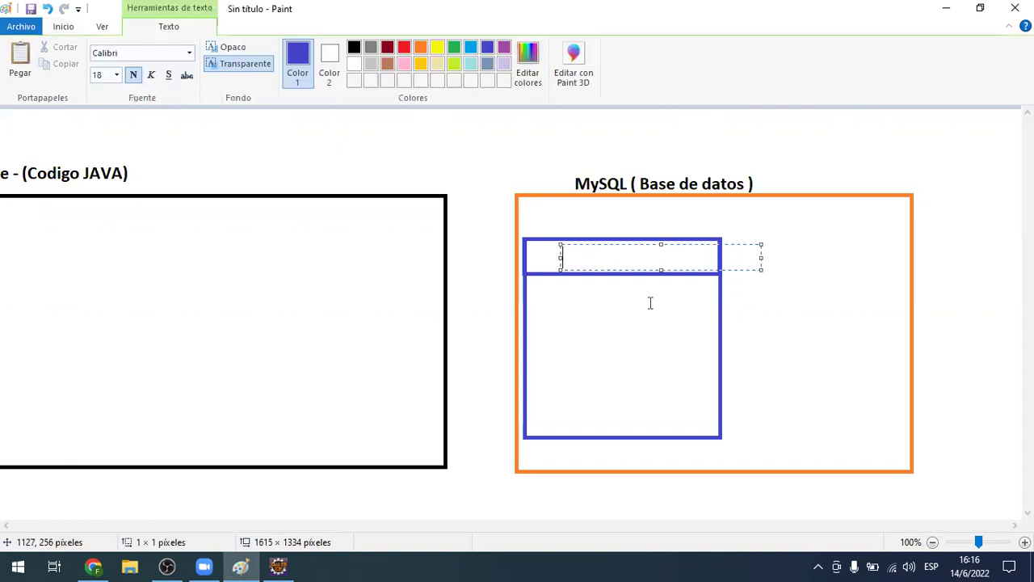
text(Libros)
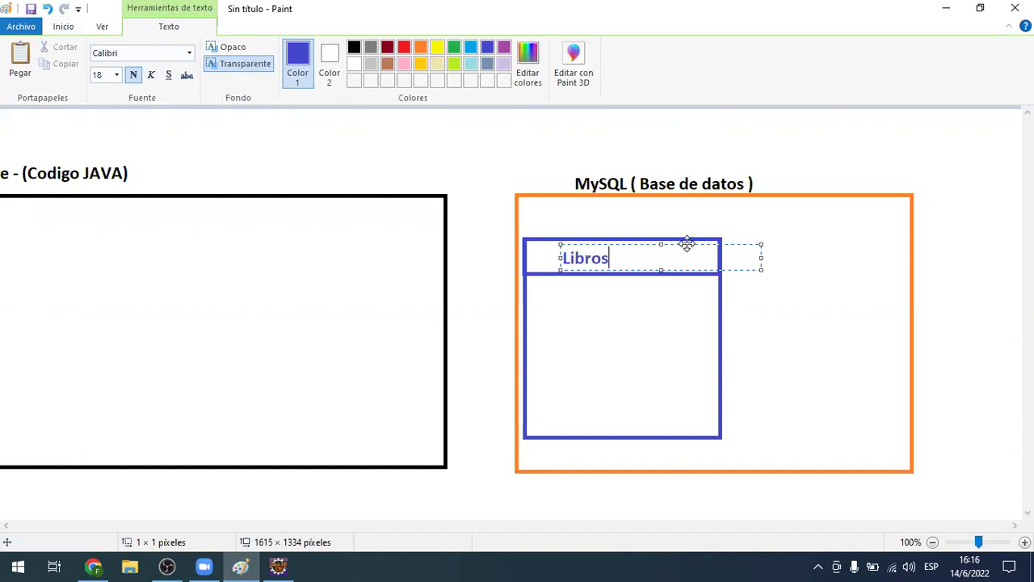
drag(560, 257, 581, 256)
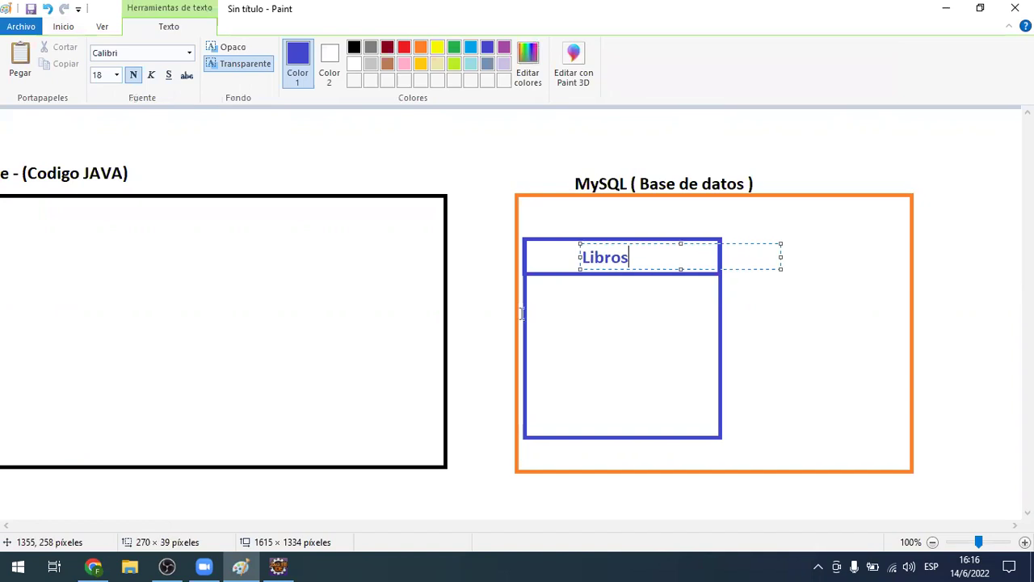
click(529, 284)
List four asterisk bullets and two plus bullets under the Libros header, and frame the plus rows with a rectangle about 259 × 102 px.
click(530, 275)
text(*)
key(Return)
text(*)
key(Return)
text(*)
key(Return)
text(*)
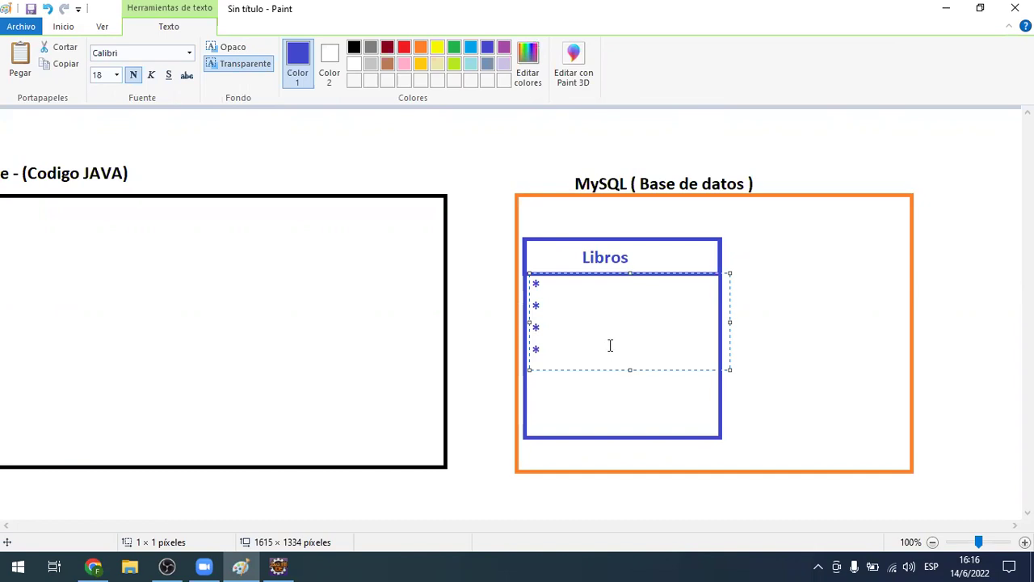
key(Return)
text(+)
key(Return)
text(+)
click(808, 288)
click(389, 48)
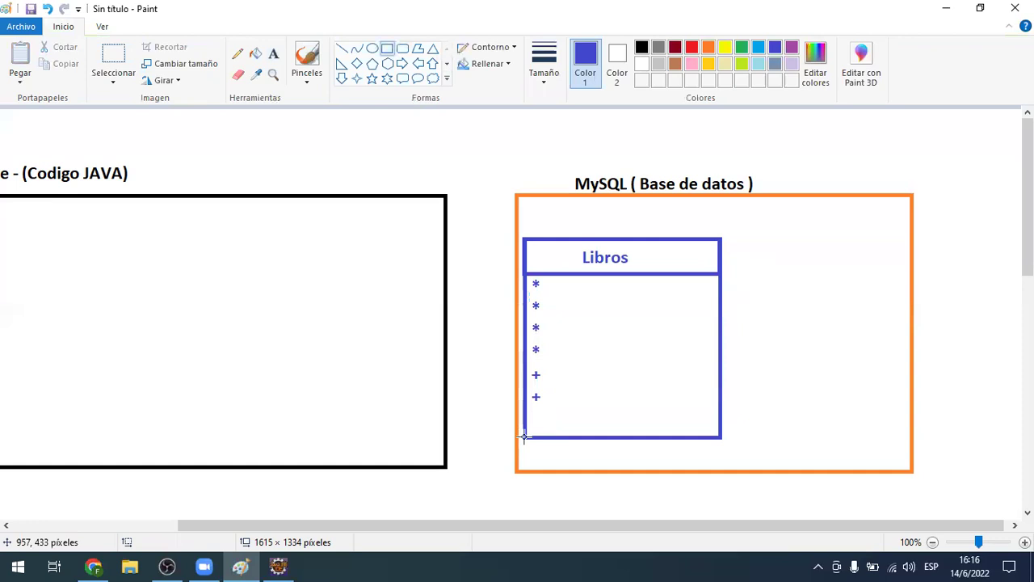
drag(523, 436, 719, 361)
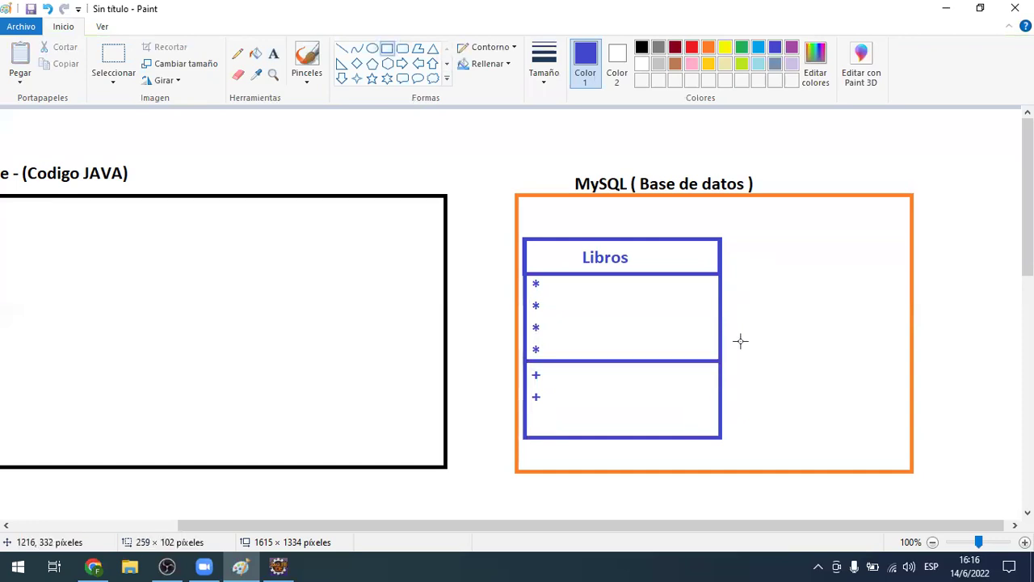
Write the attributes id, nombre, autor and estado beside the four asterisks in the Libros box.
click(274, 54)
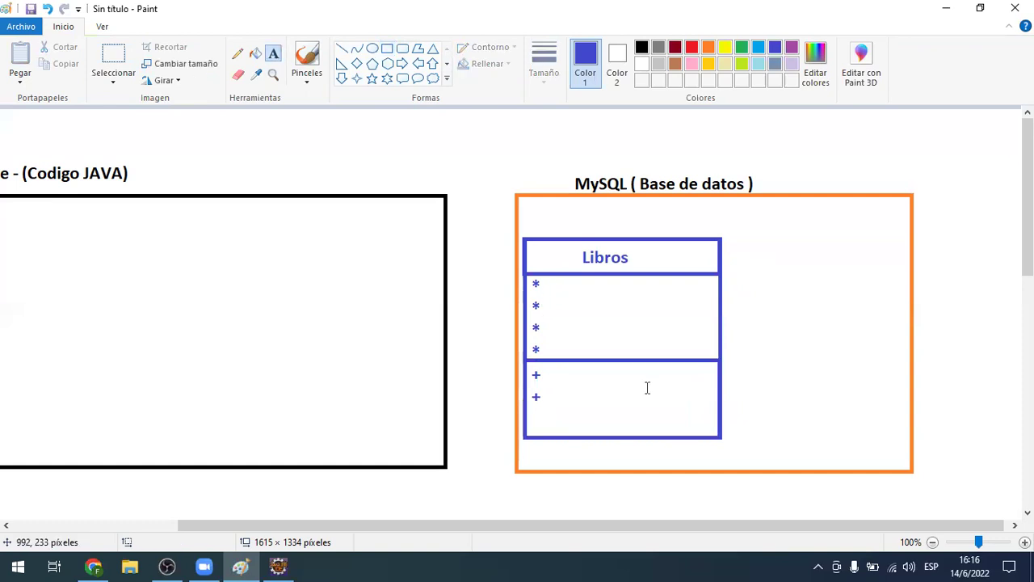
click(549, 275)
text(id)
key(Return)
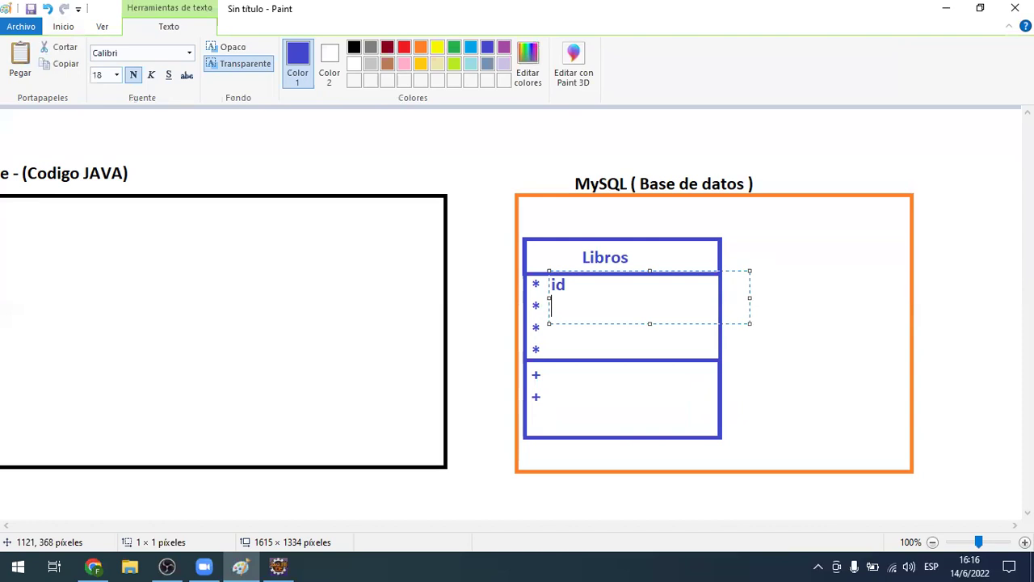
text(nombre)
key(Return)
text(autor)
key(Return)
text(estado)
key(Return)
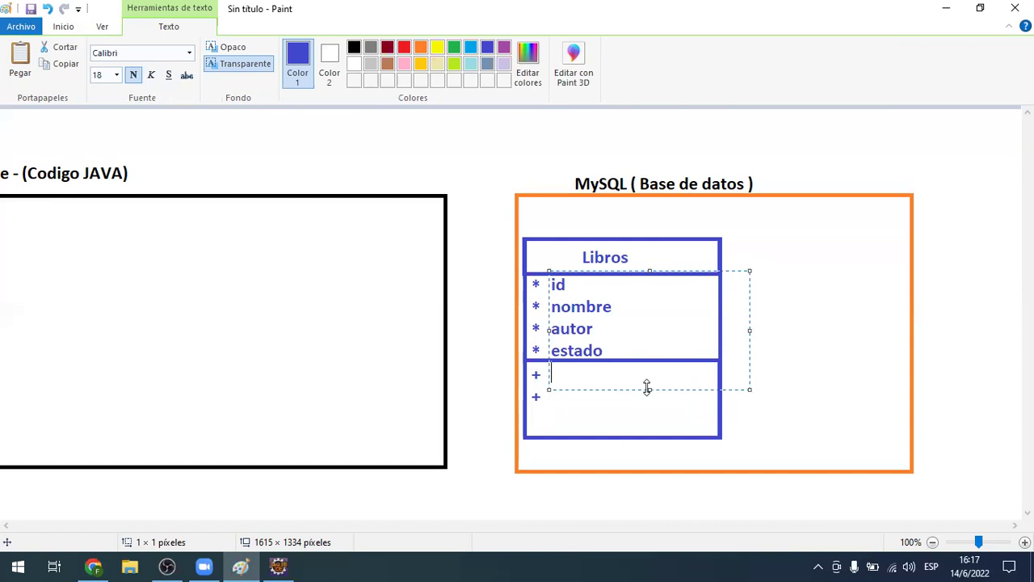
Write the methods agregarLibro() and modificarLibro() beside the two plus signs in the Libros box.
text(Agregar)
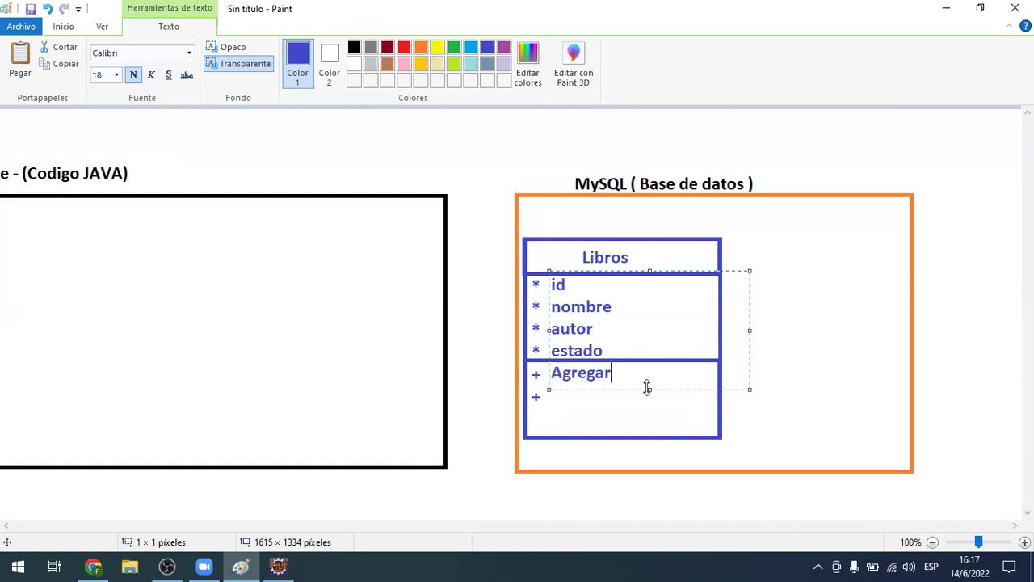
key(BackSpace)
key(BackSpace)
key(BackSpace)
key(BackSpace)
key(BackSpace)
key(BackSpace)
key(BackSpace)
text(agregarLibro())
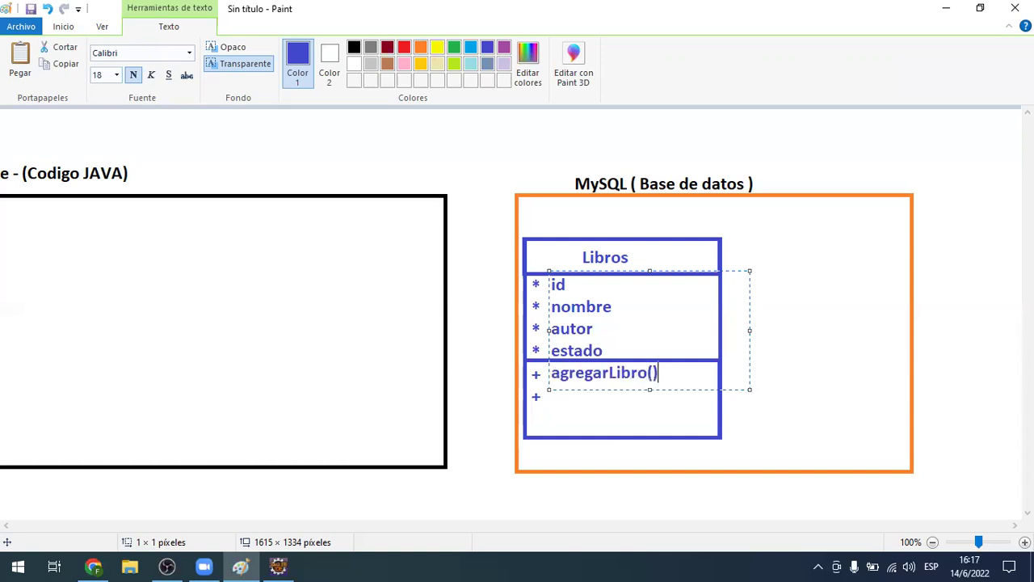
key(Return)
text(modificarLibro())
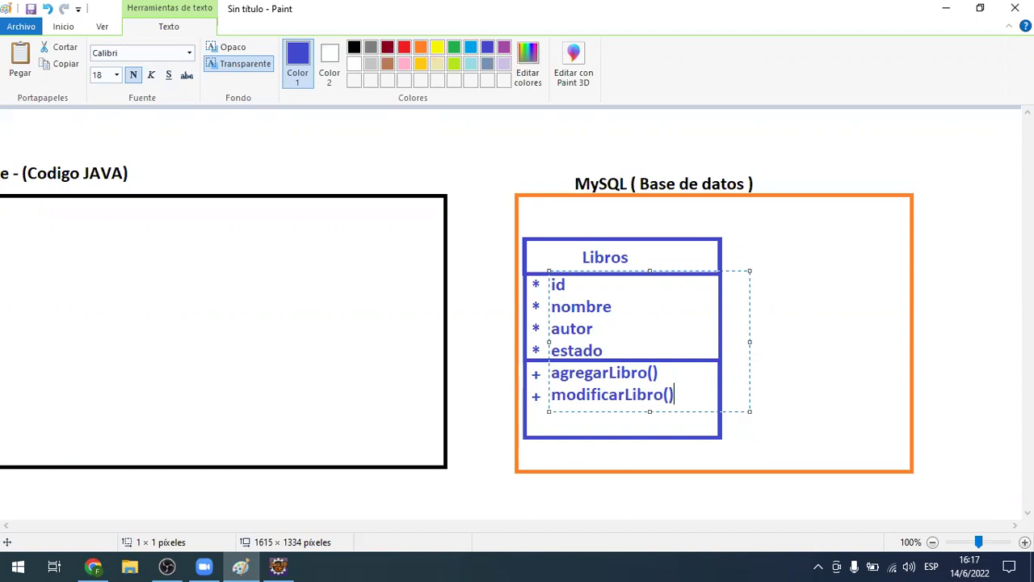